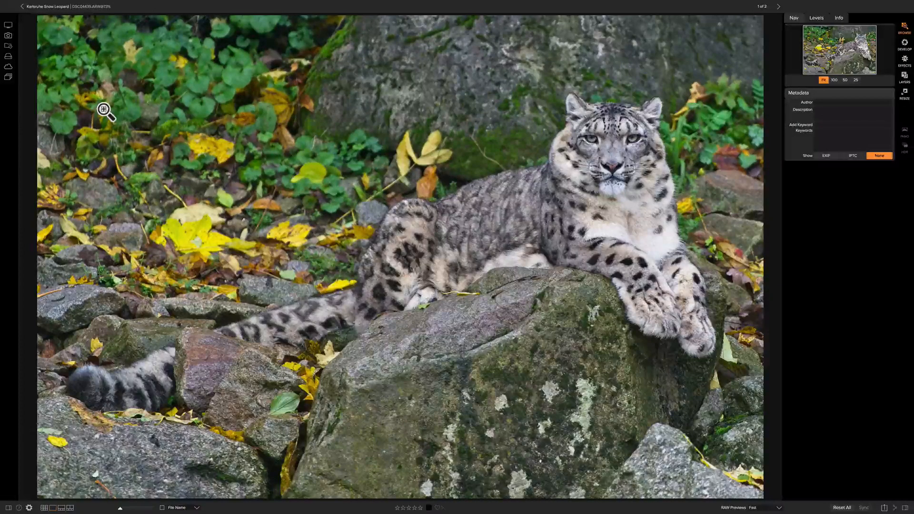
- Show both versions of the snow leopard photo as thumbnails and select the darker version
key("g")
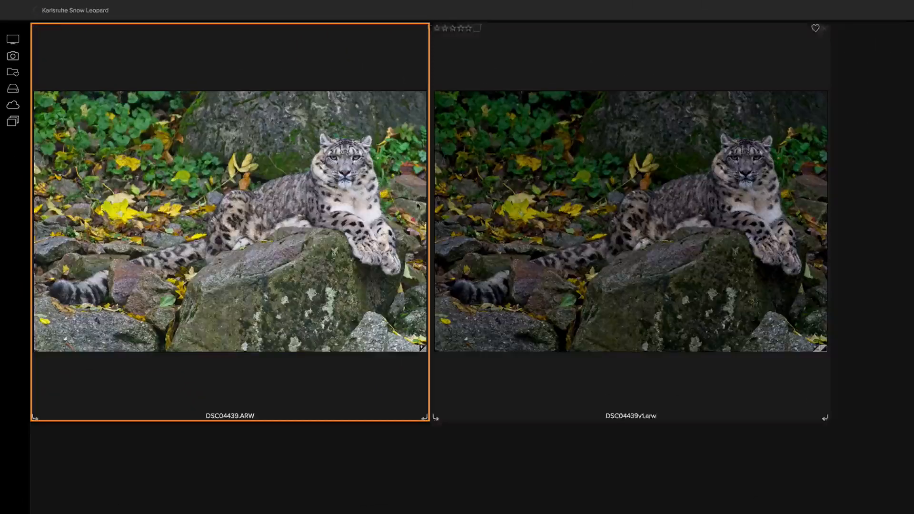
right_click(316, 247)
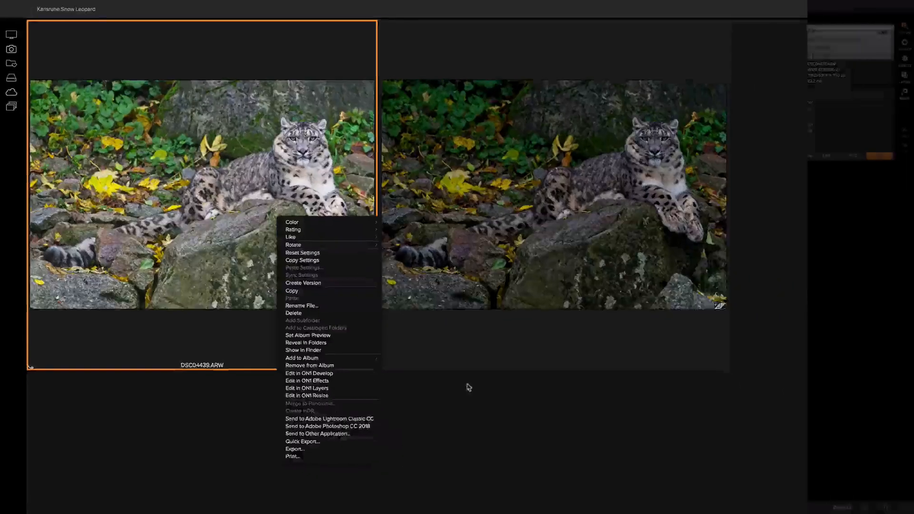
left_click(469, 388)
left_click(545, 238)
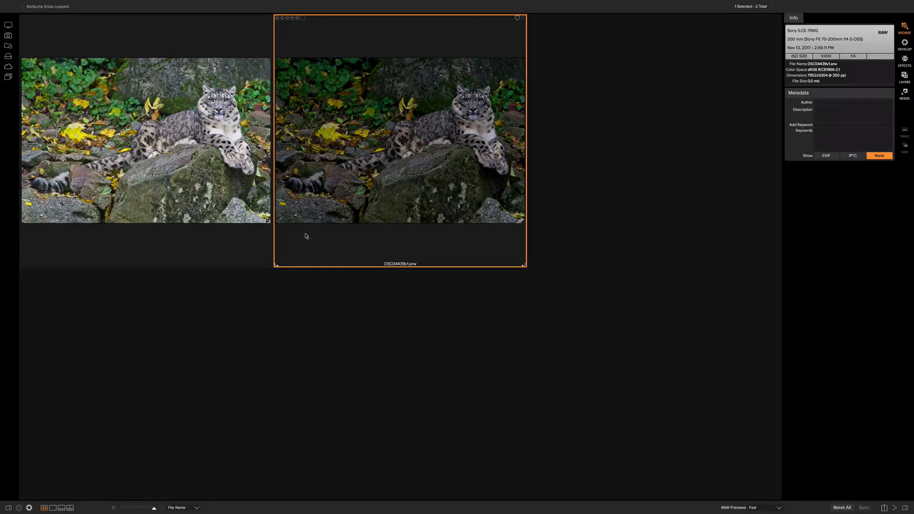
- Select both versions of the photo and open them together in Layers, adding them as layers
left_click(219, 190)
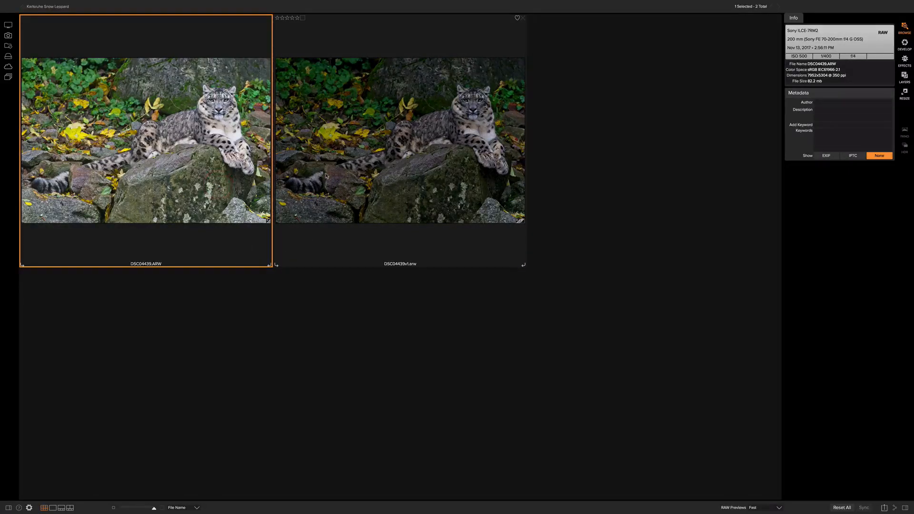
left_click(330, 170, "shift")
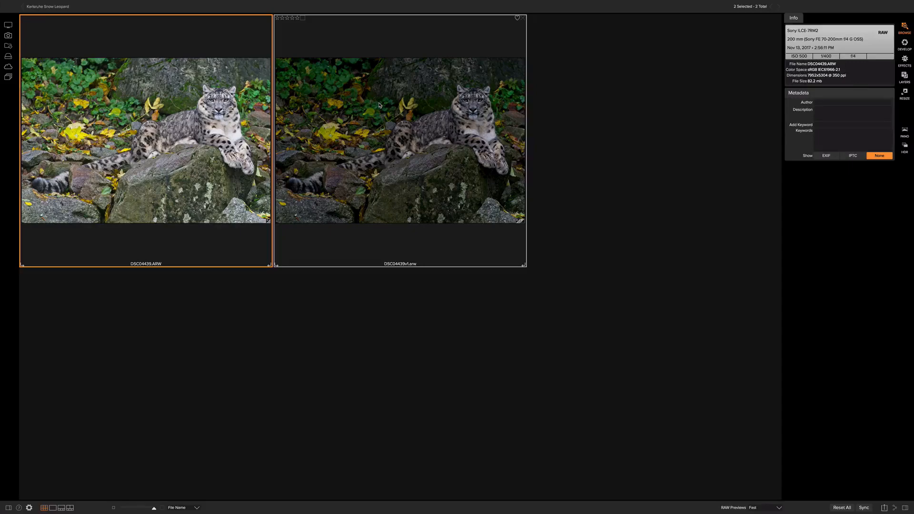
left_click(905, 77)
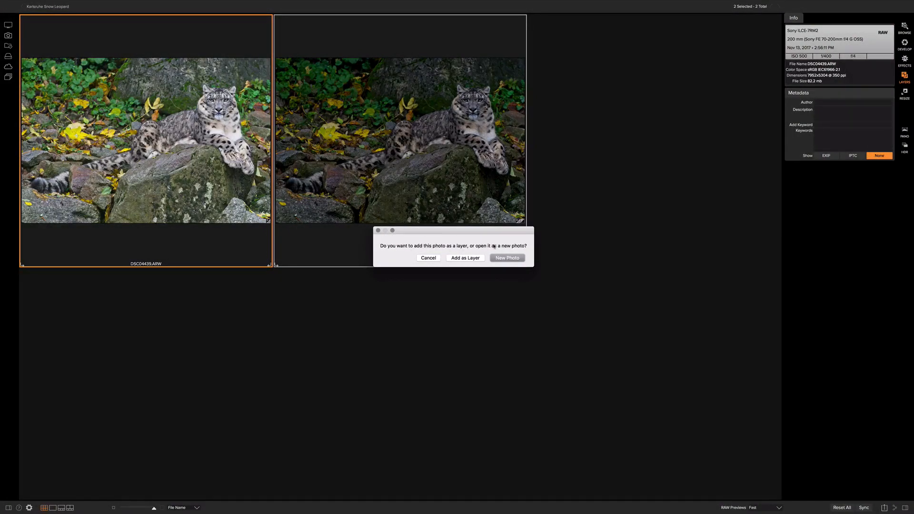
left_click(465, 258)
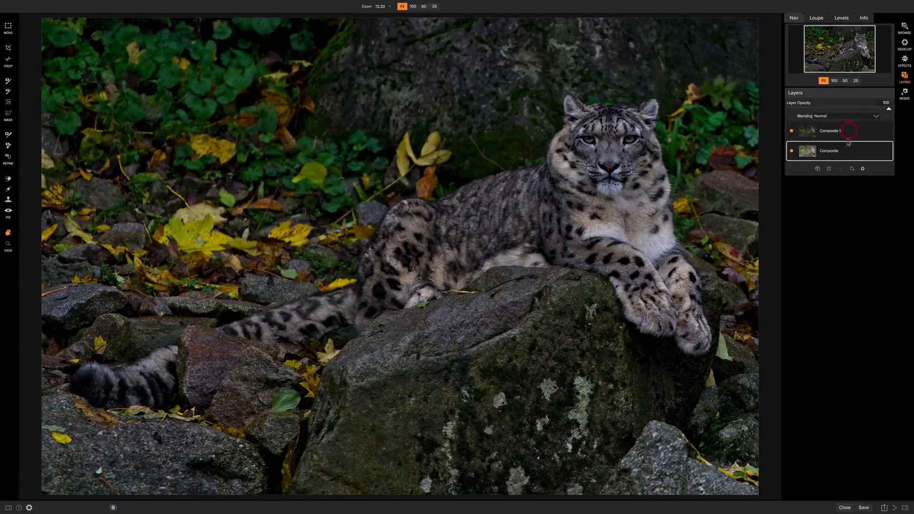
- Toggle the visibility of the Composite 1 layer to compare the dark and bright exposures
left_click(797, 137)
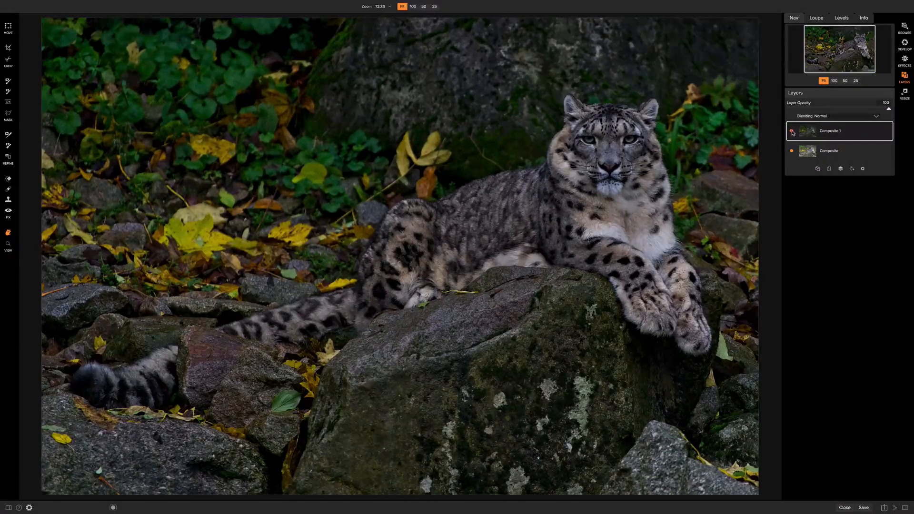
left_click(793, 132)
left_click(792, 132)
left_click(792, 132)
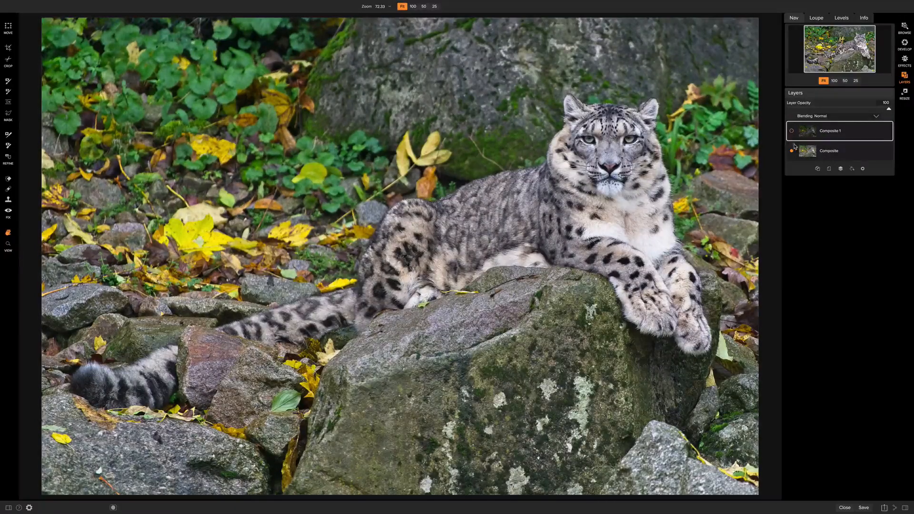
left_click(792, 131)
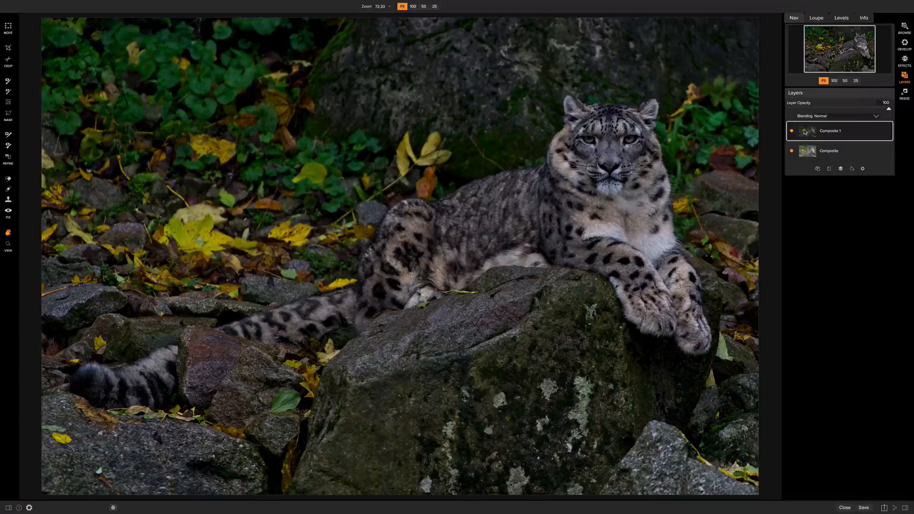
- Hide Composite 1 with a black mask, and paint it in behind the leopard's back with an enlarged masking brush
key("super+i")
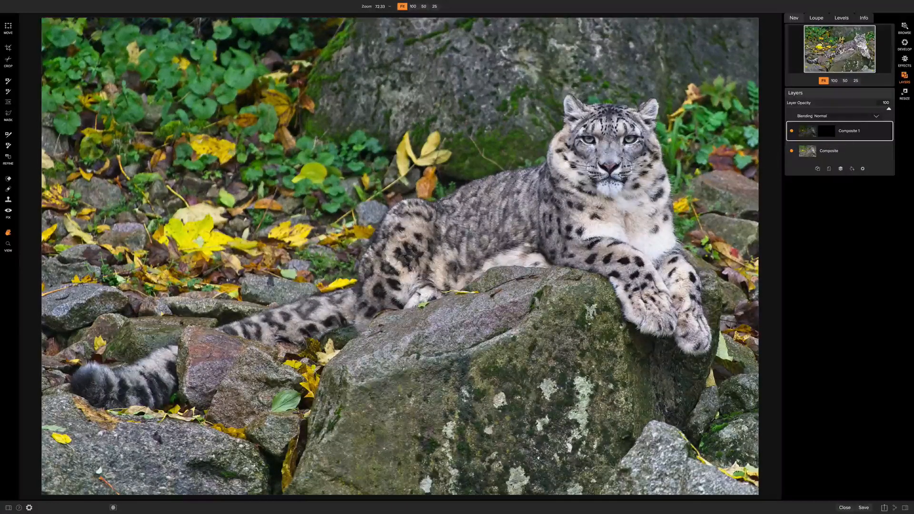
key("b")
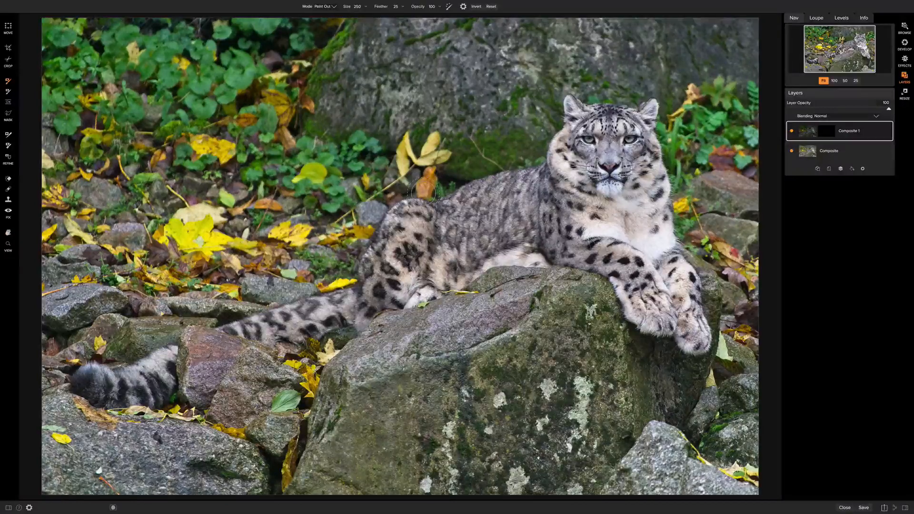
key("bracketright")
key("bracketright")
key("bracketright")
key("bracketright")
key("bracketright")
left_click(448, 155)
mouse_move(449, 155)
left_mouse_down()
mouse_move(486, 139)
mouse_move(510, 143)
mouse_move(377, 184)
mouse_move(376, 175)
left_mouse_up()
- Paint the dark layer in along the leopard's outline with a smaller masking brush, following the head, paws, belly, tail and back
key("[")
key("[")
key("[")
key("[")
key("[")
key("[")
key("[")
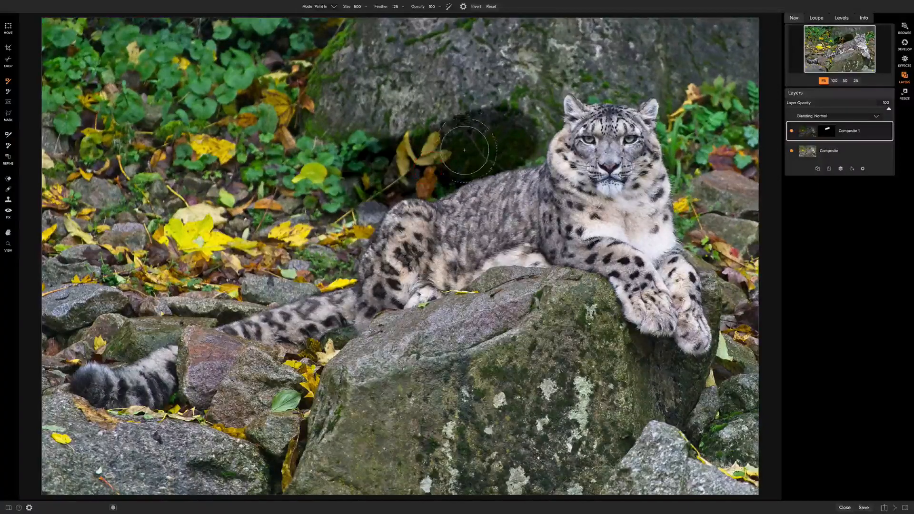
mouse_move(520, 148)
left_mouse_down()
mouse_move(547, 100)
mouse_move(547, 76)
mouse_move(618, 92)
mouse_move(666, 85)
mouse_move(672, 130)
mouse_move(650, 86)
mouse_move(682, 142)
mouse_move(693, 238)
mouse_move(686, 257)
mouse_move(692, 229)
mouse_move(725, 318)
left_mouse_up()
key("[")
key("[")
mouse_move(729, 329)
left_mouse_down()
mouse_move(719, 319)
mouse_move(704, 371)
mouse_move(639, 345)
mouse_move(589, 289)
mouse_move(562, 286)
left_mouse_up()
mouse_move(647, 347)
left_mouse_down()
mouse_move(560, 286)
mouse_move(512, 285)
mouse_move(285, 366)
mouse_move(210, 348)
mouse_move(197, 339)
mouse_move(200, 329)
mouse_move(246, 362)
mouse_move(240, 377)
mouse_move(198, 357)
mouse_move(189, 409)
mouse_move(167, 424)
mouse_move(193, 403)
mouse_move(119, 426)
mouse_move(52, 404)
mouse_move(65, 368)
mouse_move(95, 347)
mouse_move(115, 352)
mouse_move(193, 315)
mouse_move(350, 272)
mouse_move(344, 252)
mouse_move(365, 197)
left_mouse_up()
- Paint the dark layer in over the remaining rocks, leaves and background with a larger brush, leaving the leopard unpainted
key("]")
key("]")
key("]")
key("]")
key("]")
key("]")
key("]")
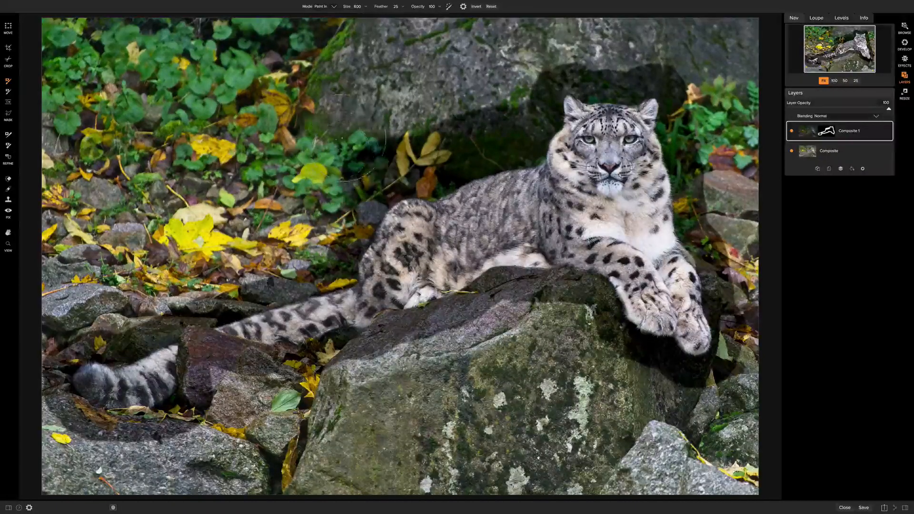
key("]")
key("]")
key("]")
key("]")
key("]")
key("]")
mouse_move(350, 134)
left_mouse_down()
mouse_move(405, 90)
mouse_move(567, 29)
mouse_move(743, 48)
mouse_move(765, 258)
mouse_move(758, 355)
mouse_move(731, 435)
mouse_move(676, 436)
mouse_move(605, 401)
mouse_move(557, 352)
mouse_move(481, 355)
mouse_move(409, 391)
mouse_move(272, 421)
mouse_move(214, 452)
mouse_move(381, 481)
mouse_move(658, 481)
mouse_move(571, 491)
mouse_move(53, 452)
mouse_move(43, 419)
left_mouse_up()
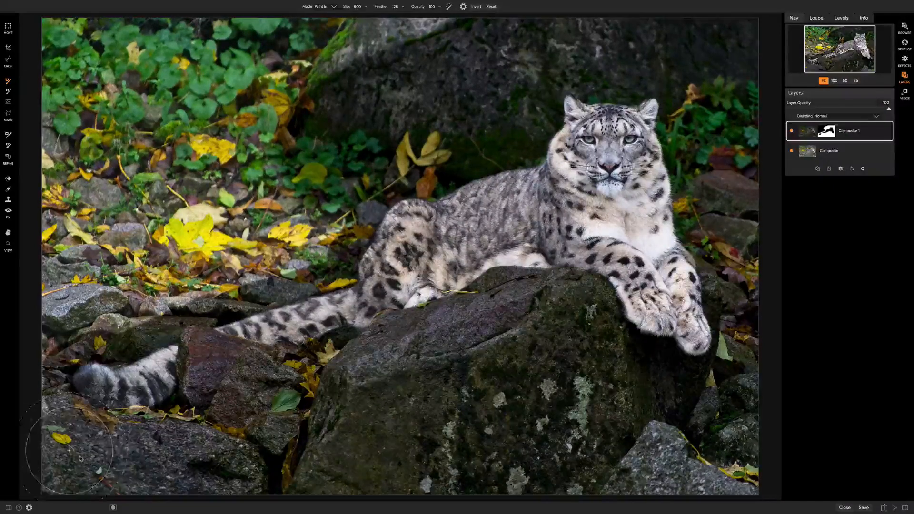
mouse_move(81, 459)
left_mouse_down()
mouse_move(34, 438)
mouse_move(50, 306)
mouse_move(61, 286)
mouse_move(286, 224)
mouse_move(295, 200)
mouse_move(276, 205)
mouse_move(254, 168)
mouse_move(267, 143)
mouse_move(391, 38)
mouse_move(81, 62)
mouse_move(143, 119)
mouse_move(129, 161)
mouse_move(85, 214)
mouse_move(247, 163)
left_mouse_up()
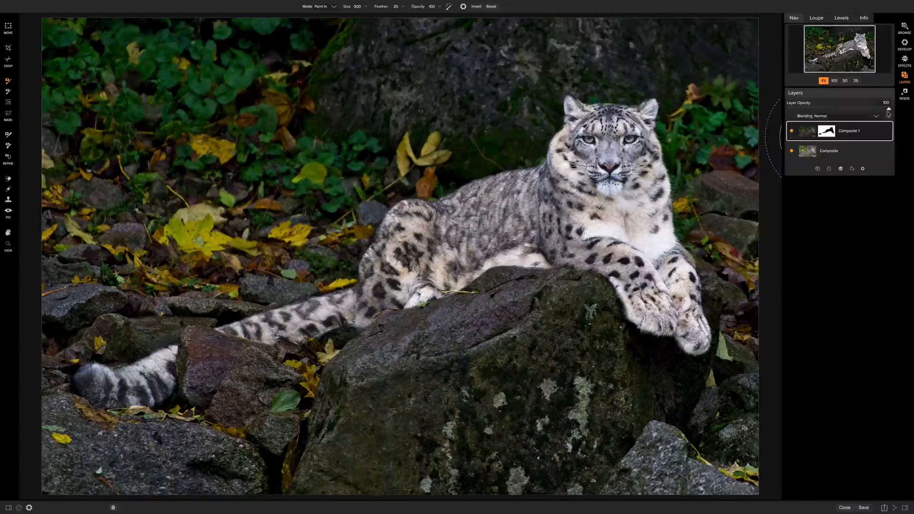
- Lower the opacity of the Composite 1 layer to about 61
left_click_drag(888, 110, 856, 110)
left_click_drag(794, 111, 833, 109)
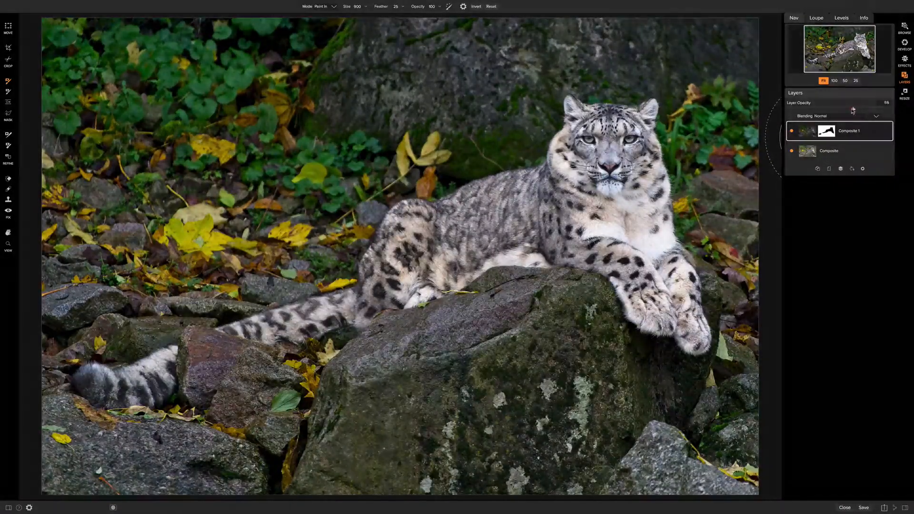
mouse_move(853, 111)
left_mouse_down()
mouse_move(884, 110)
mouse_move(849, 111)
left_mouse_up()
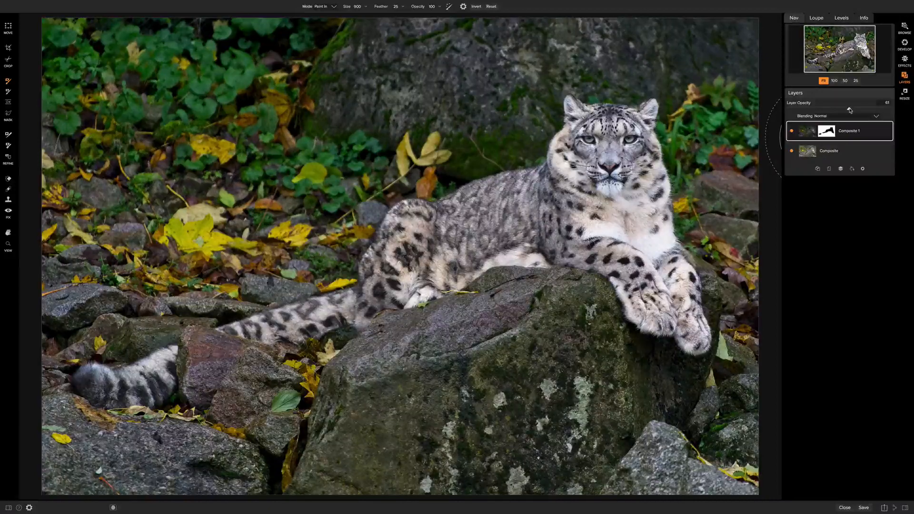